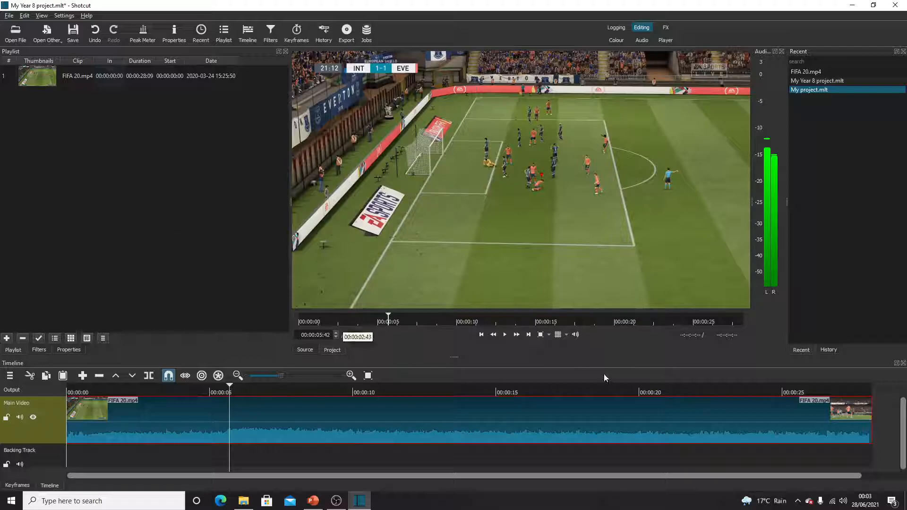
Lower the preview volume to about -24.5 dB and move the playhead to the end of the FIFA 20 clip.
{"action": "left_click_drag", "start_coordinate": [227, 387], "coordinate": [386, 385]}
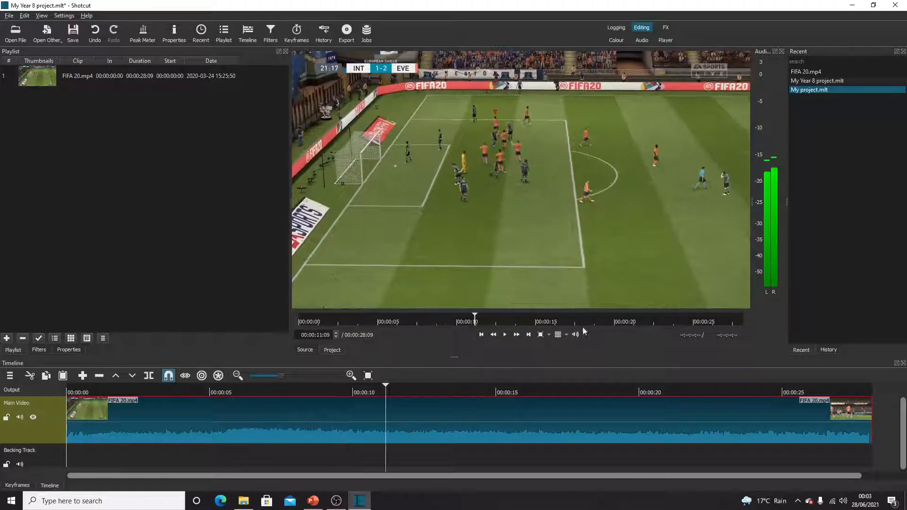
{"action": "left_click", "coordinate": [575, 335]}
{"action": "left_click_drag", "start_coordinate": [581, 249], "coordinate": [580, 276]}
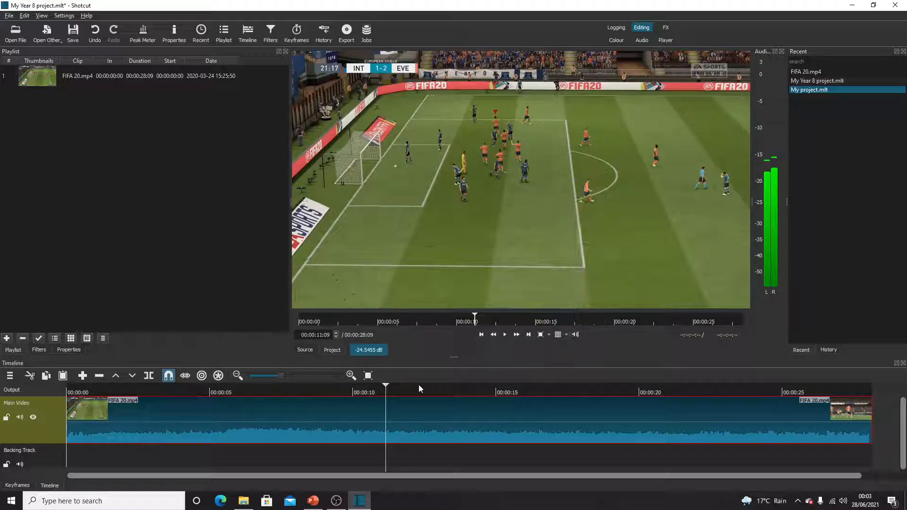
{"action": "left_click_drag", "start_coordinate": [387, 388], "coordinate": [872, 394]}
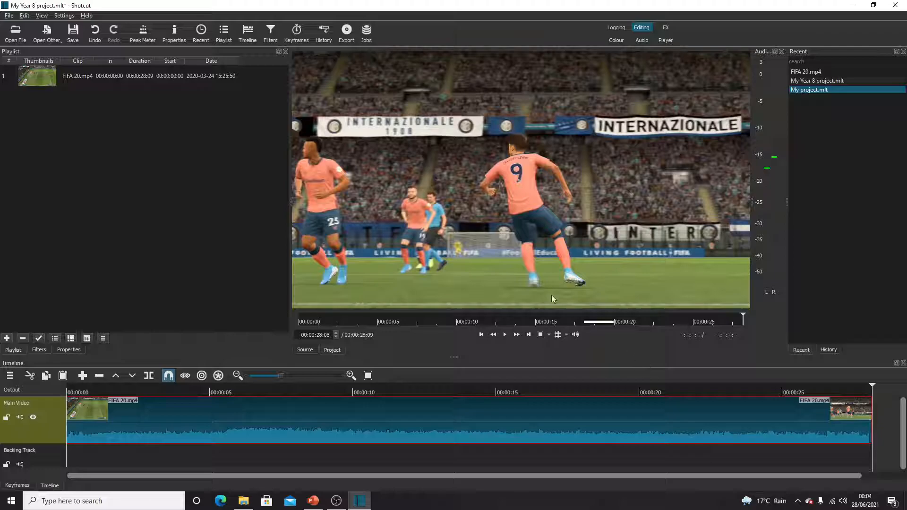
Import the Control video from Video Editing Folder into the playlist and place it directly after FIFA 20 on the Main Video track.
{"action": "left_click", "coordinate": [15, 41]}
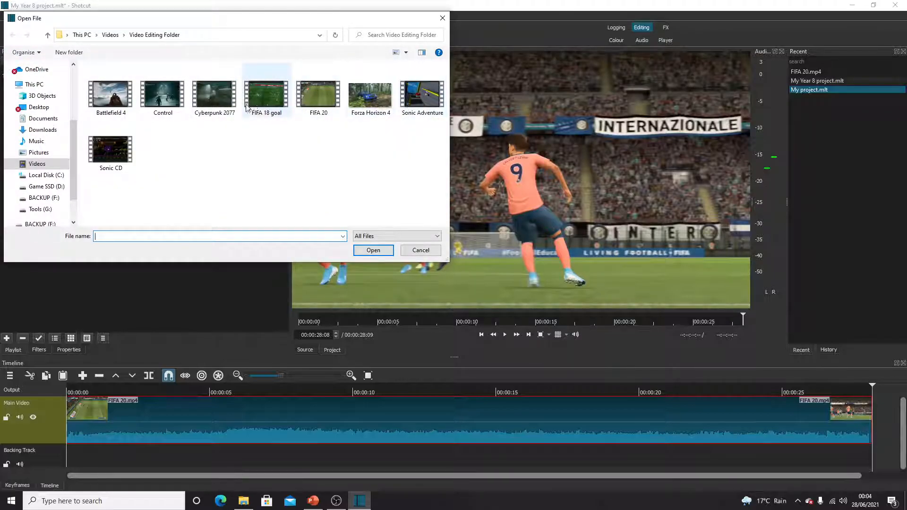
{"action": "left_click", "coordinate": [163, 95]}
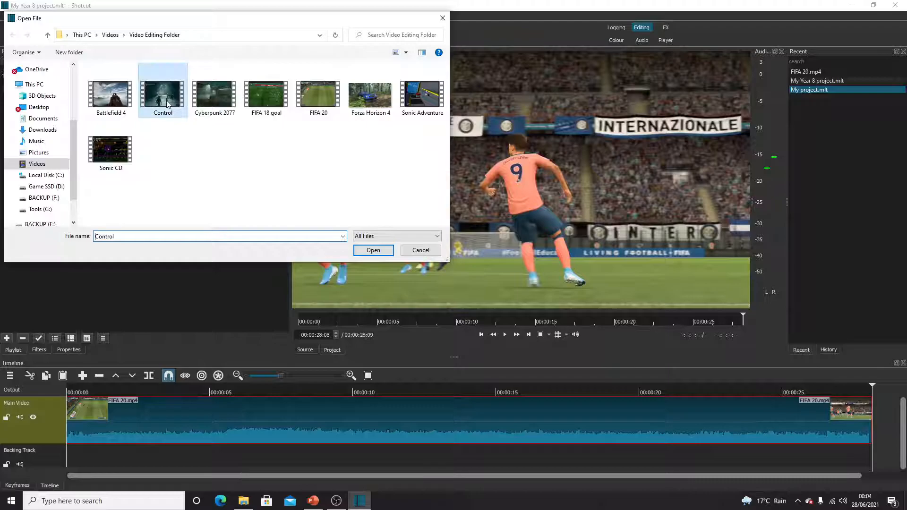
{"action": "left_click", "coordinate": [373, 251]}
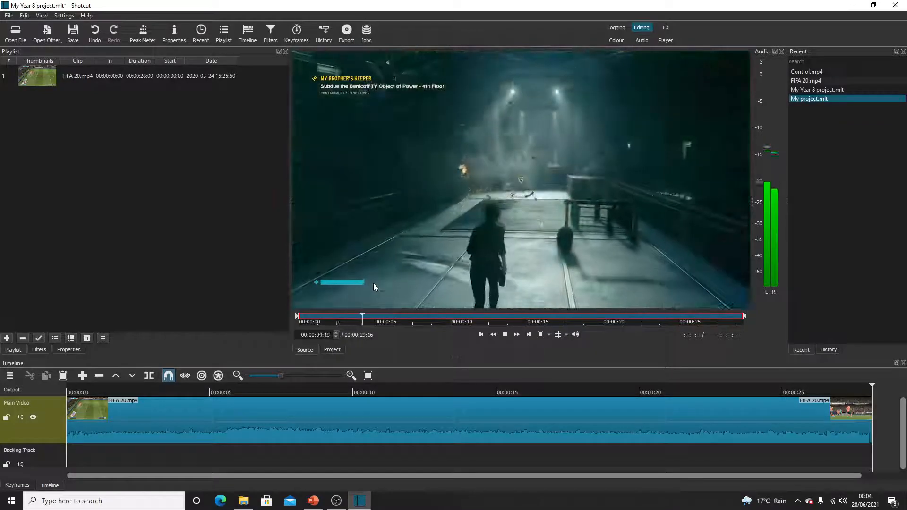
{"action": "left_click", "coordinate": [506, 335]}
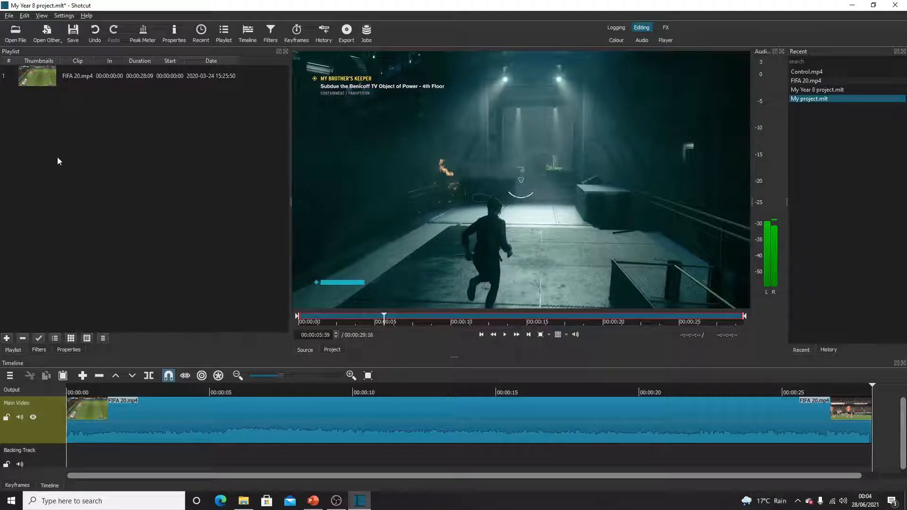
{"action": "left_click", "coordinate": [7, 340]}
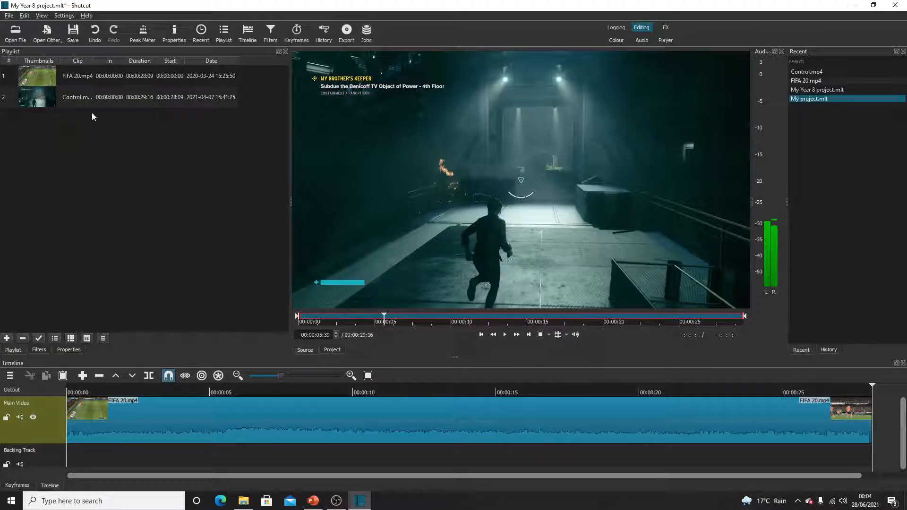
{"action": "left_click_drag", "start_coordinate": [78, 99], "coordinate": [818, 428]}
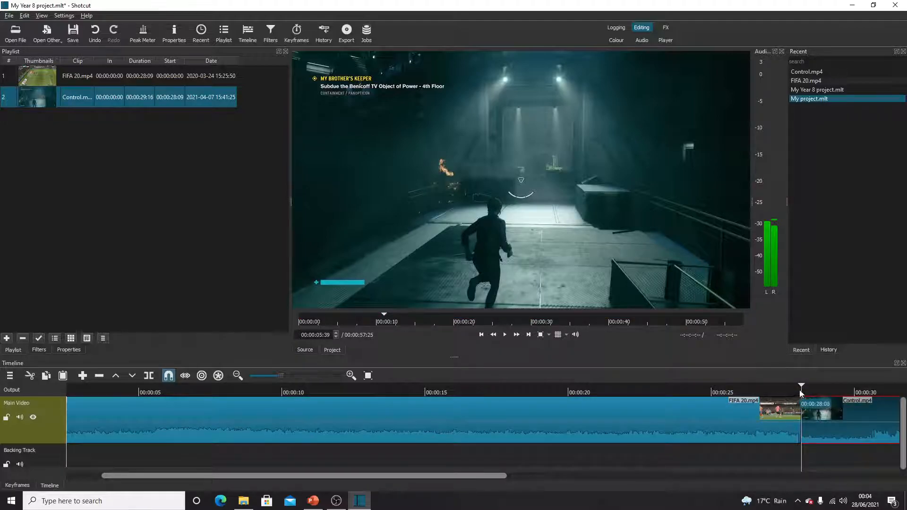
Play from 00:00:25:00 across the join between the two clips and split the Control clip at 00:00:33:12.
{"action": "left_click_drag", "start_coordinate": [801, 386], "coordinate": [711, 391]}
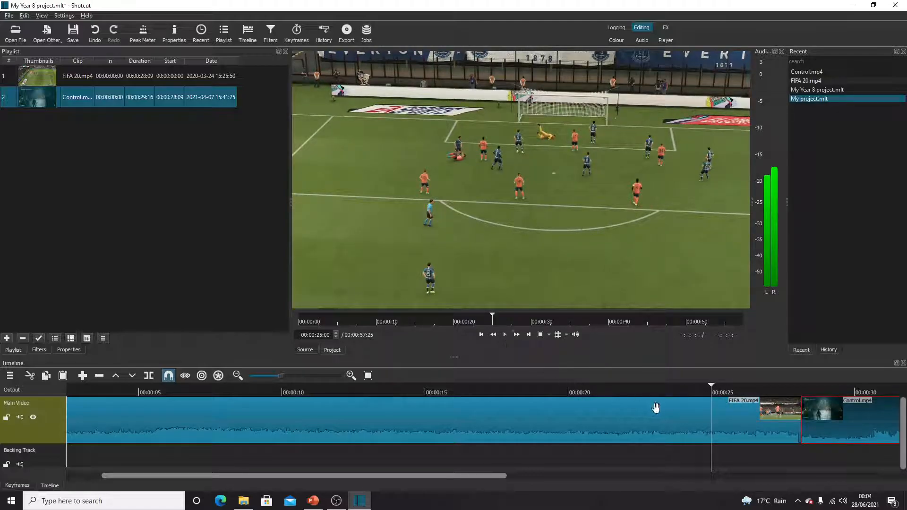
{"action": "left_click", "coordinate": [506, 336]}
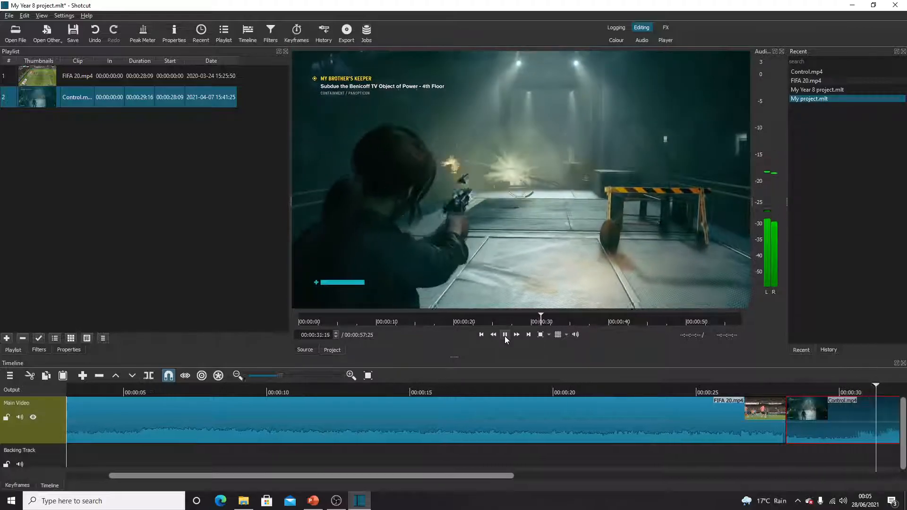
{"action": "left_click", "coordinate": [505, 336]}
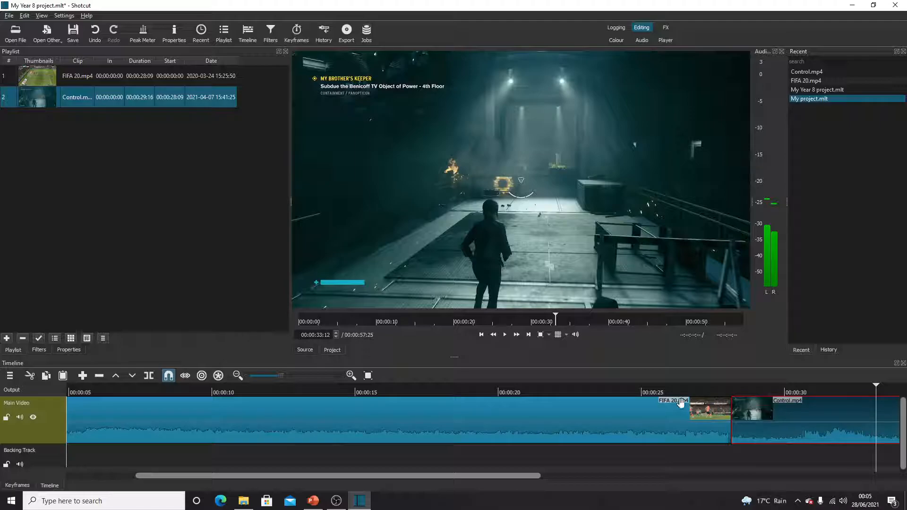
{"action": "left_click", "coordinate": [152, 381]}
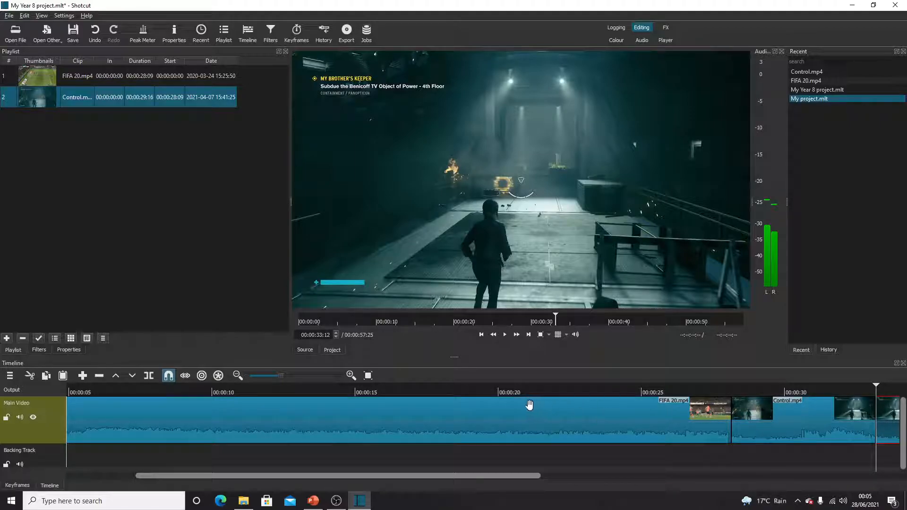
Check the separate pieces on the Main Video track and remove the second part of the split Control clip.
{"action": "left_click", "coordinate": [508, 409]}
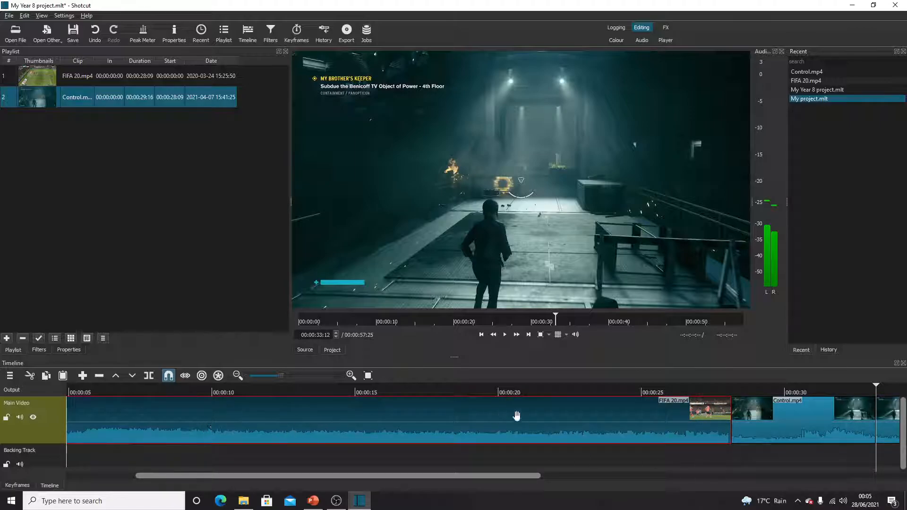
{"action": "left_click", "coordinate": [765, 415]}
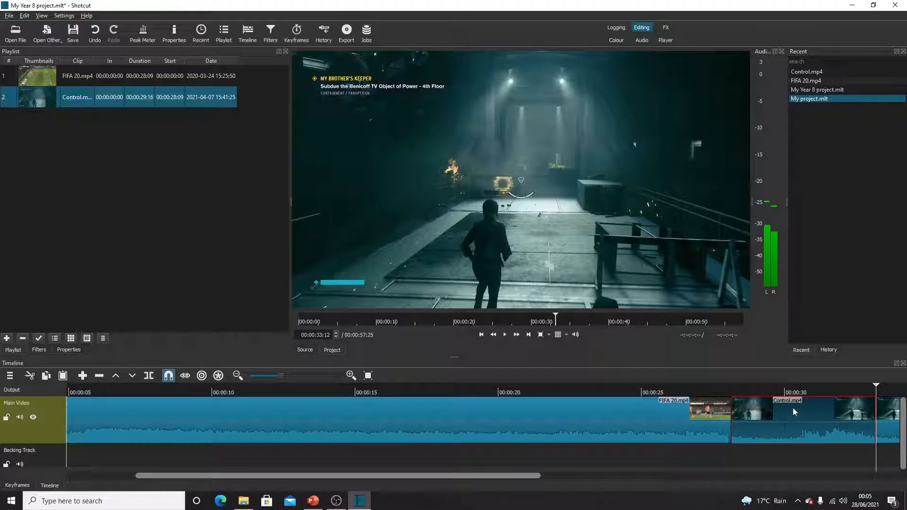
{"action": "left_click_drag", "start_coordinate": [526, 474], "coordinate": [673, 474]}
{"action": "left_click", "coordinate": [663, 416]}
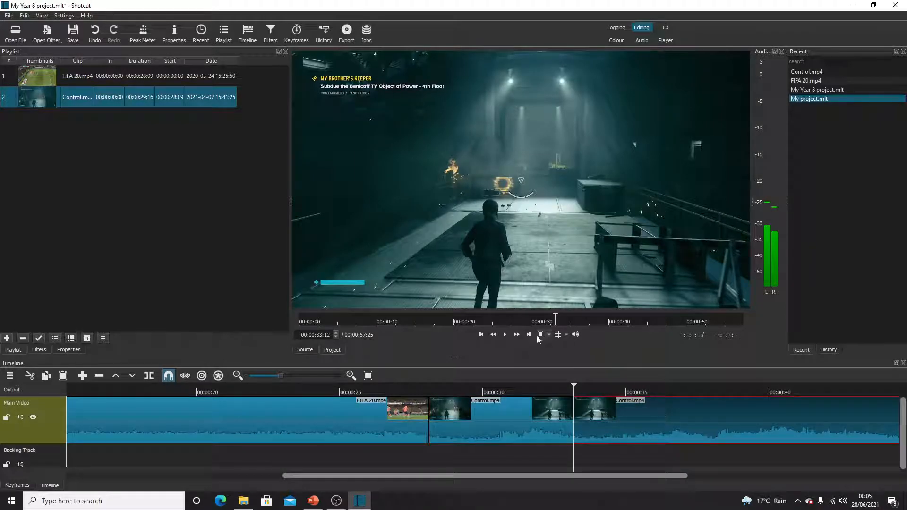
{"action": "left_click", "coordinate": [505, 335]}
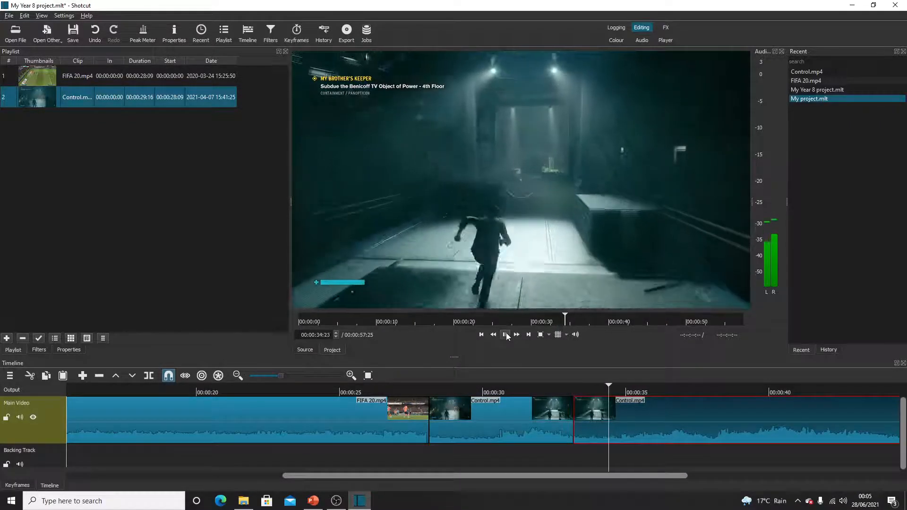
{"action": "left_click", "coordinate": [505, 334]}
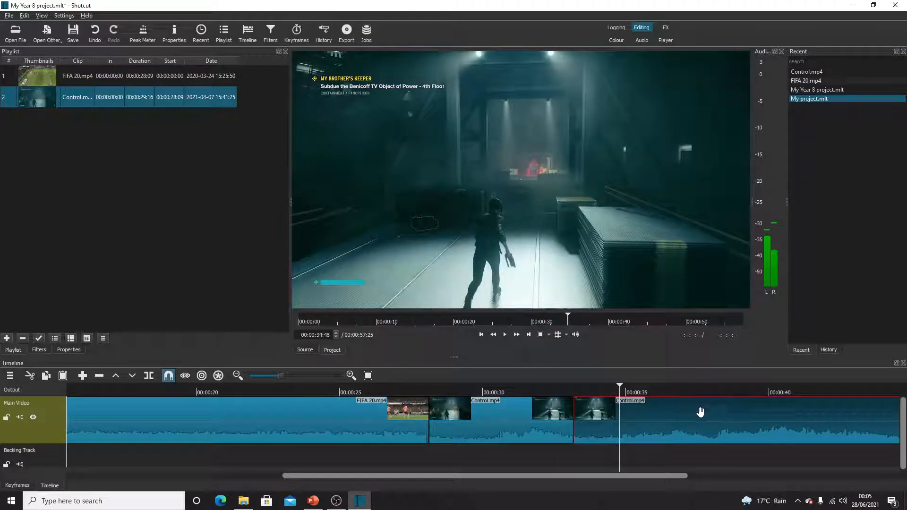
{"action": "right_click", "coordinate": [653, 413]}
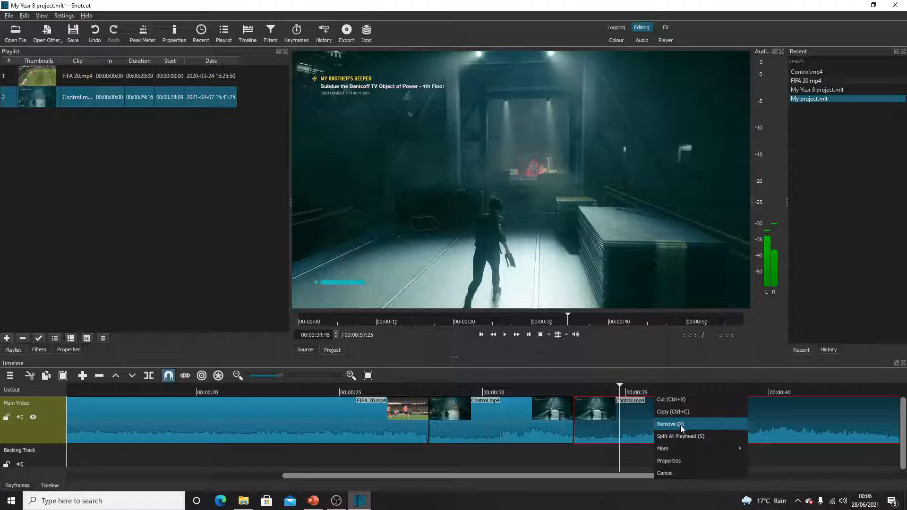
{"action": "left_click", "coordinate": [639, 415]}
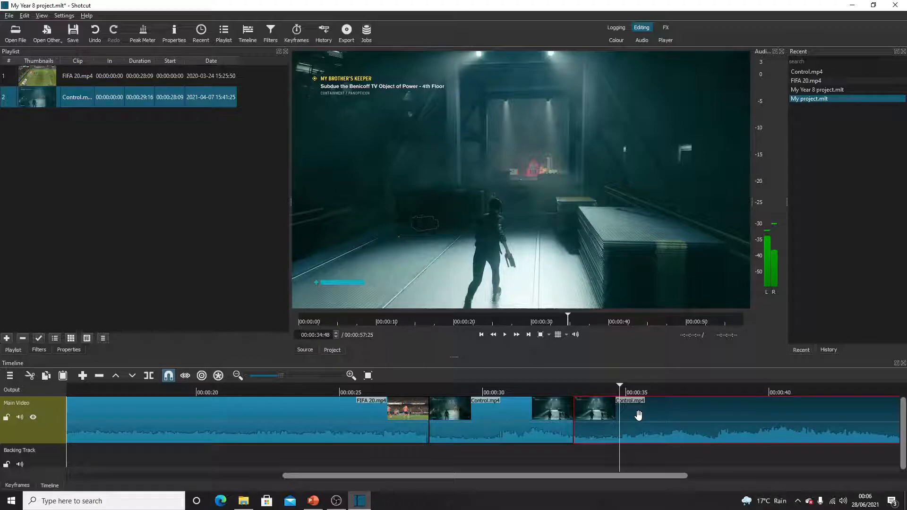
{"action": "key", "text": "Delete"}
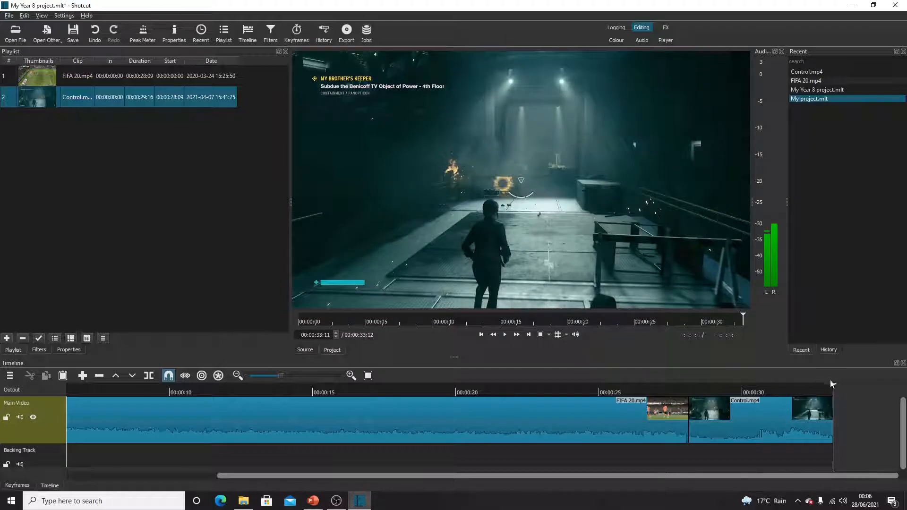
Play the Main Video track from 00:00:26:12 to review the cut from FIFA 20 to the shortened Control clip.
{"action": "left_click_drag", "start_coordinate": [832, 384], "coordinate": [632, 385]}
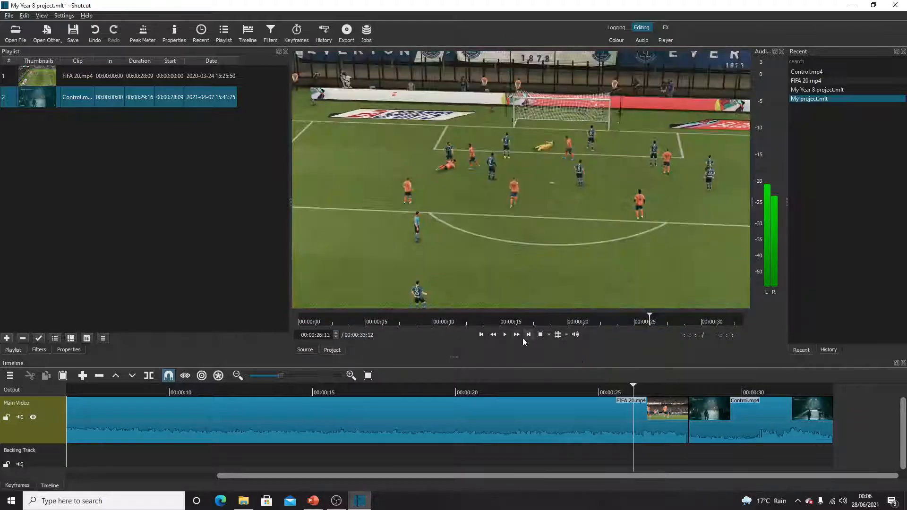
{"action": "left_click", "coordinate": [502, 336]}
{"action": "left_click", "coordinate": [505, 336]}
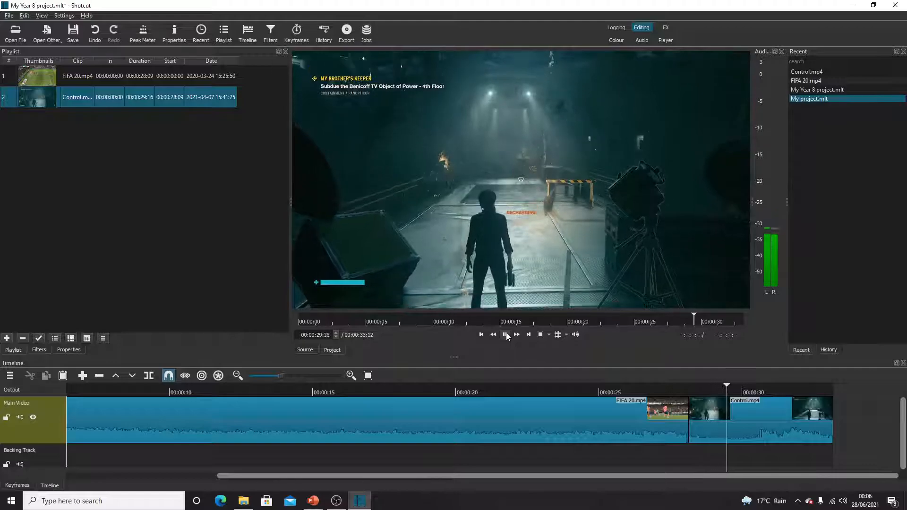
{"action": "left_click", "coordinate": [506, 334]}
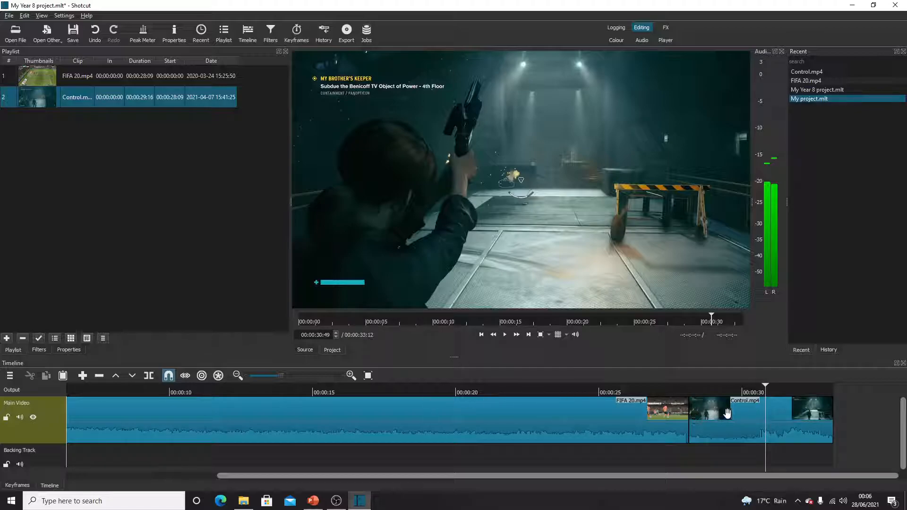
Move the Control clip to the start of the Main Video track, ahead of FIFA 20, and play the sequence from the beginning.
{"action": "left_click_drag", "start_coordinate": [746, 412], "coordinate": [77, 410]}
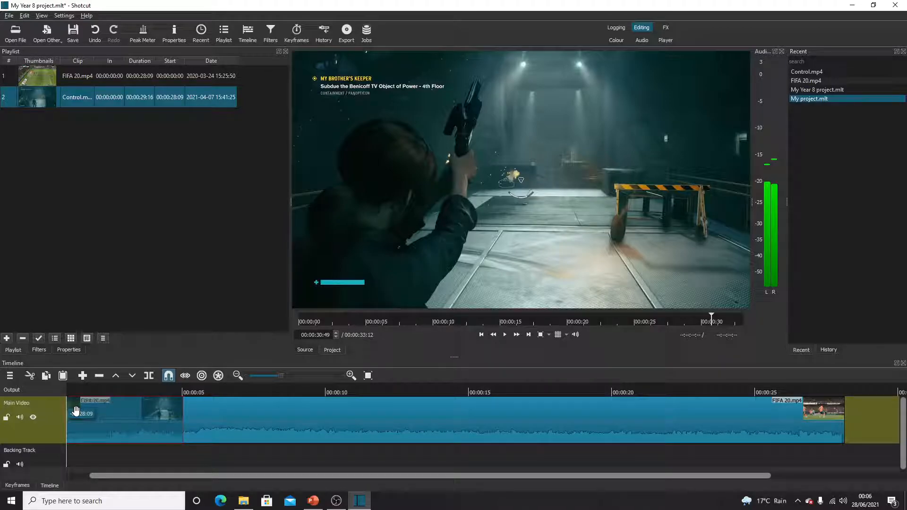
{"action": "left_click_drag", "start_coordinate": [77, 410], "coordinate": [76, 411]}
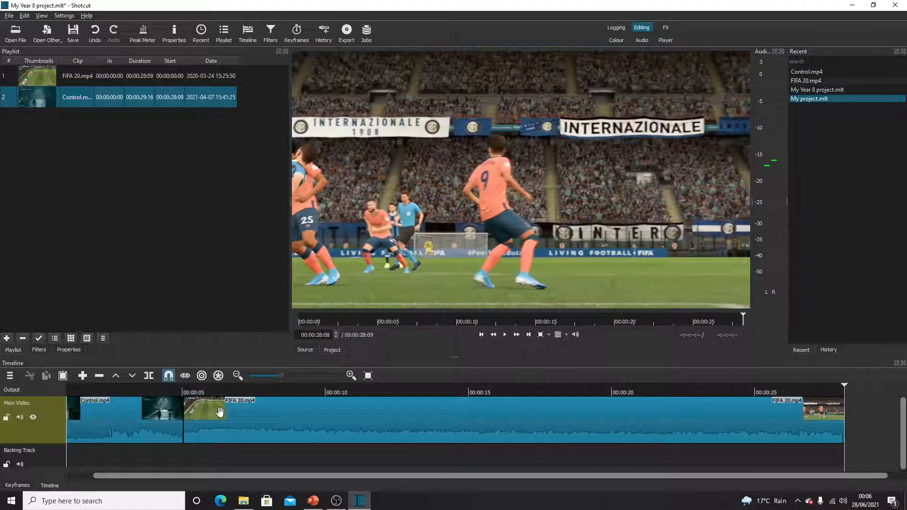
{"action": "left_click_drag", "start_coordinate": [847, 385], "coordinate": [60, 379]}
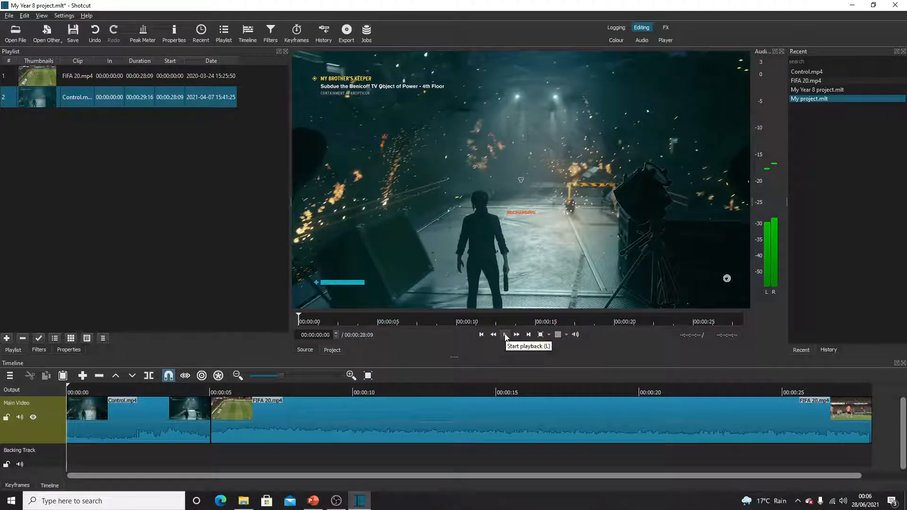
{"action": "left_click", "coordinate": [506, 336]}
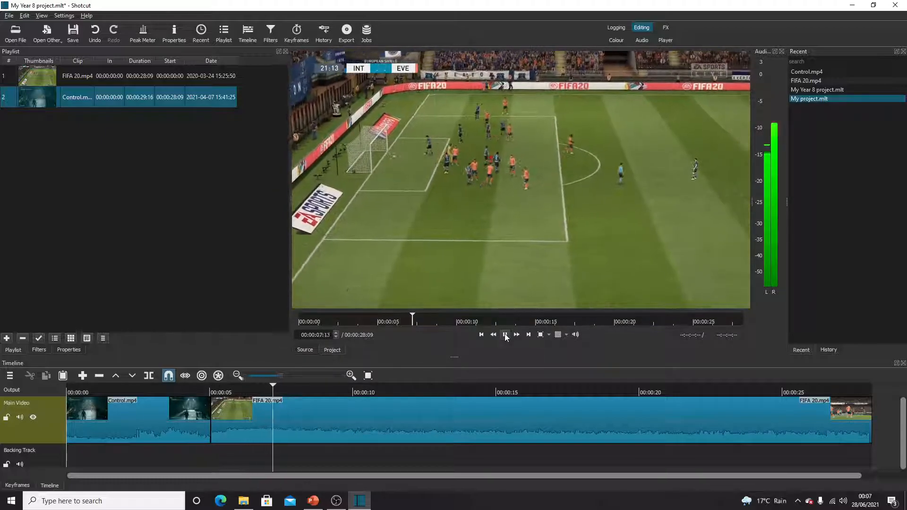
{"action": "left_click", "coordinate": [506, 335]}
Move the FIFA 20 clip along the Main Video track to start at 00:00:07:46, leaving a gap after the Control clip.
{"action": "left_click_drag", "start_coordinate": [399, 419], "coordinate": [533, 415]}
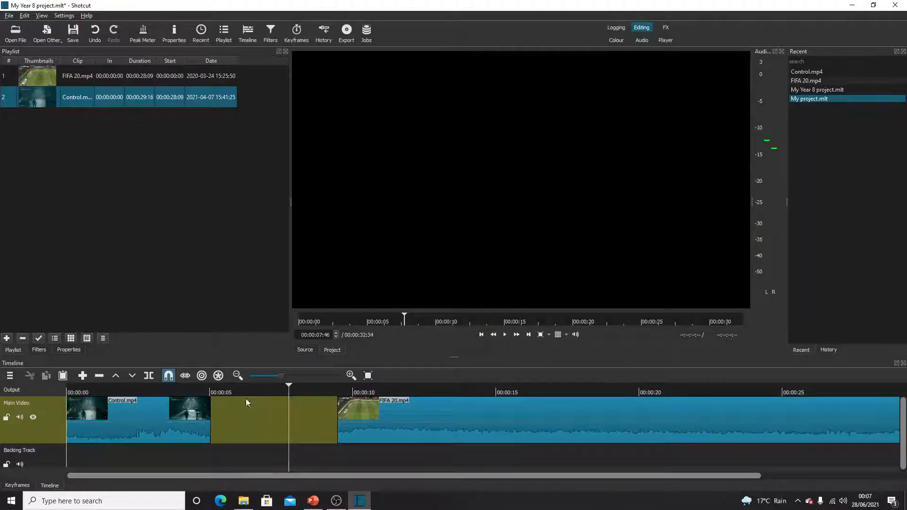
{"action": "left_click_drag", "start_coordinate": [409, 410], "coordinate": [285, 421]}
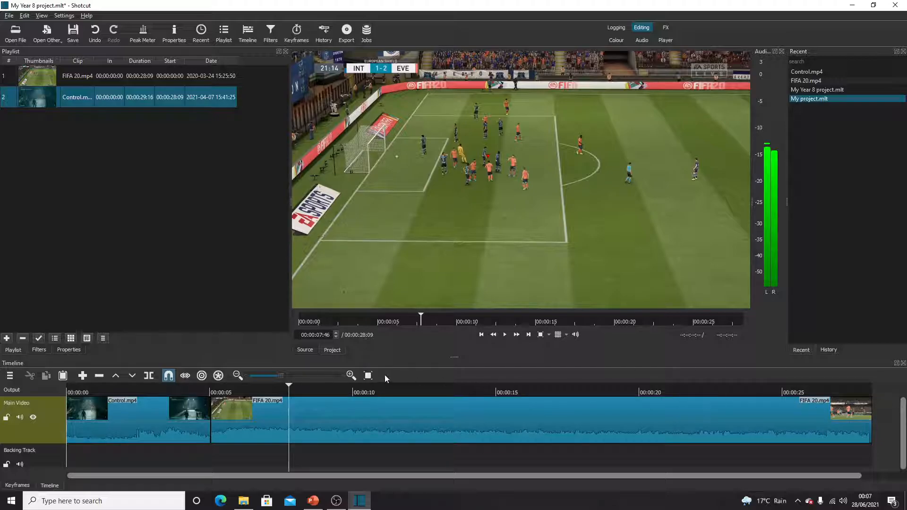
{"action": "left_click_drag", "start_coordinate": [297, 407], "coordinate": [384, 401]}
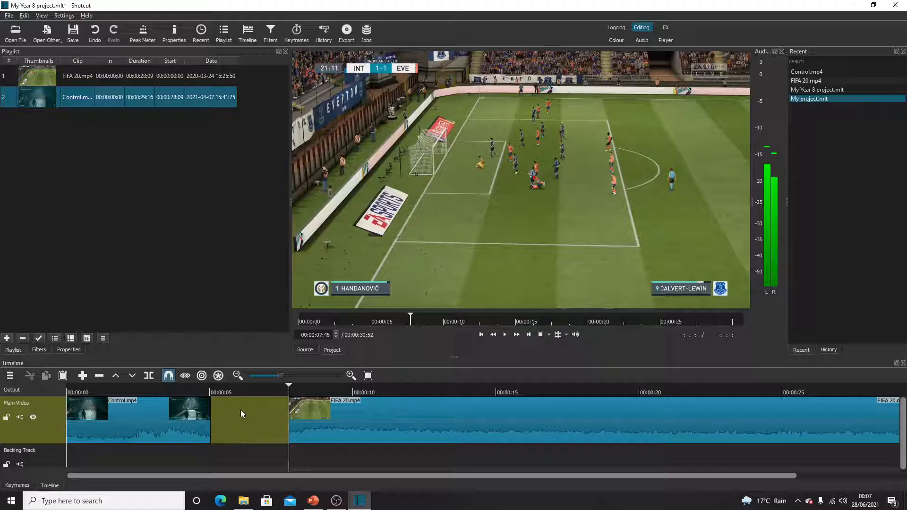
Open the Forza Horizon 4 image from Video Editing Folder and add it to the playlist.
{"action": "left_click", "coordinate": [14, 36]}
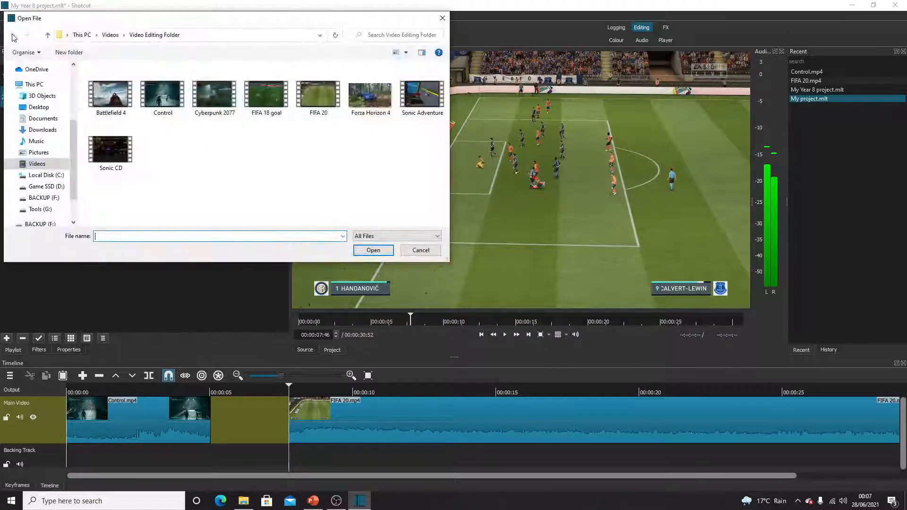
{"action": "left_click", "coordinate": [369, 101]}
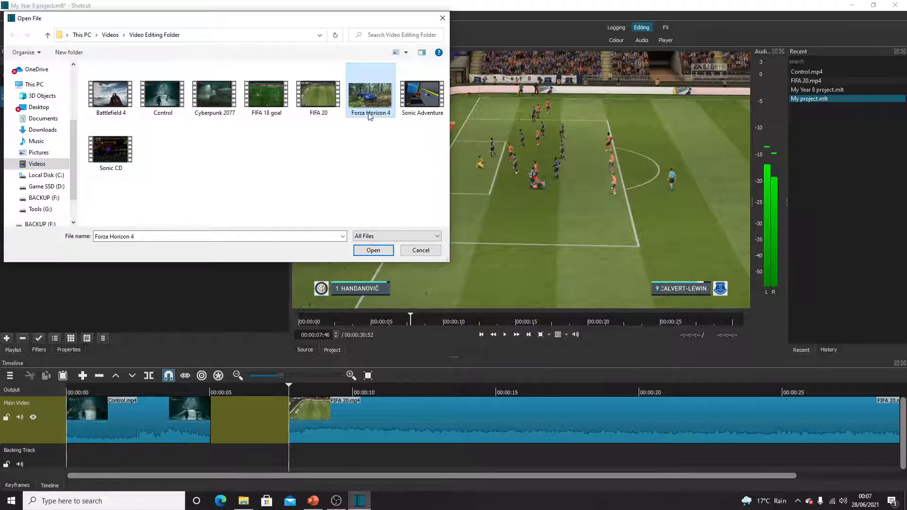
{"action": "left_click", "coordinate": [370, 253]}
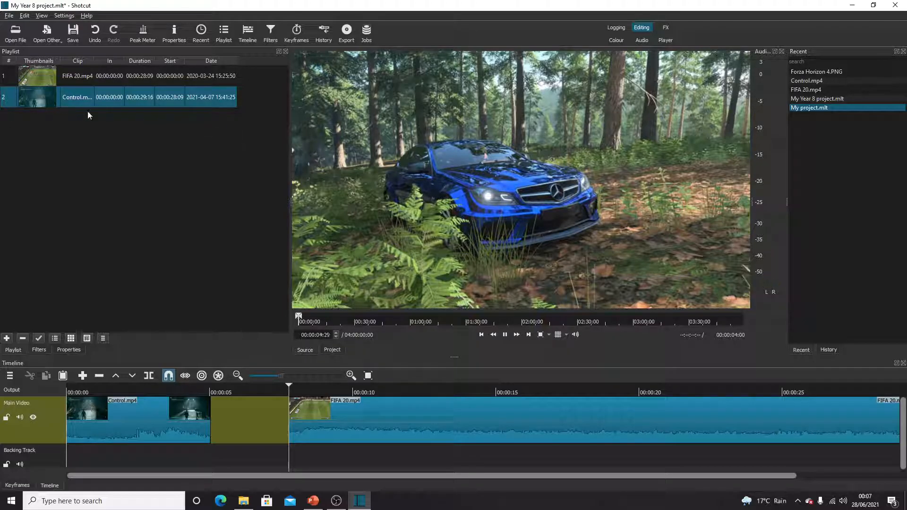
{"action": "left_click", "coordinate": [8, 338]}
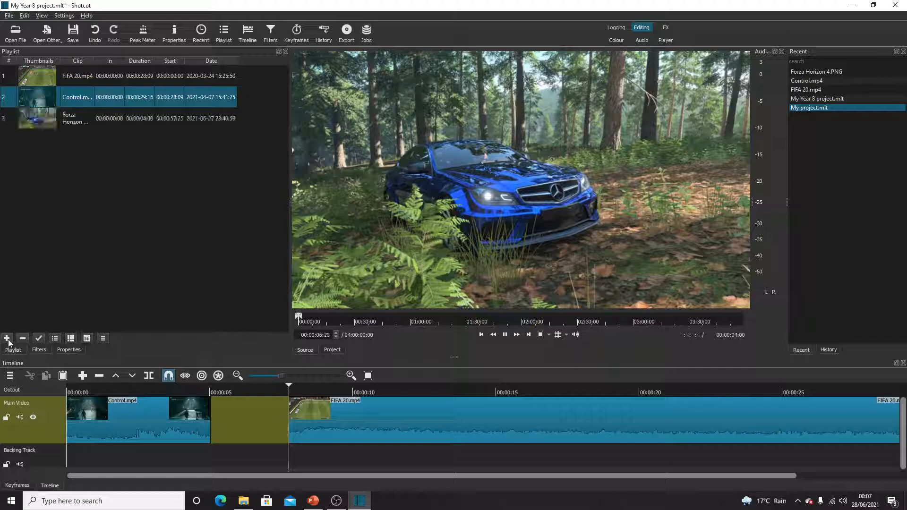
Insert the Forza Horizon 4 image between the Control and FIFA 20 clips on Main Video and shorten it to about 3 seconds.
{"action": "left_click_drag", "start_coordinate": [67, 115], "coordinate": [253, 421]}
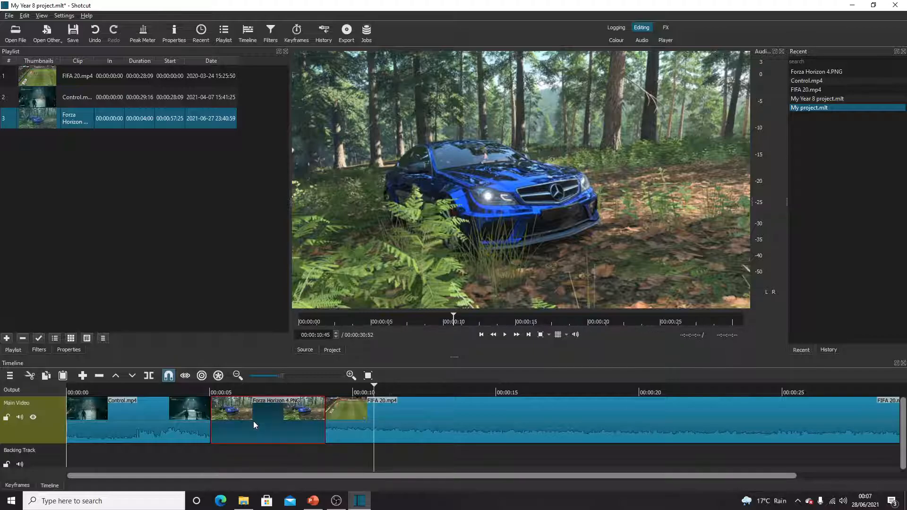
{"action": "left_click_drag", "start_coordinate": [333, 416], "coordinate": [290, 423]}
Move the FIFA 20 clip earlier on Main Video so it starts directly at the end of the Forza Horizon 4 image.
{"action": "left_click", "coordinate": [315, 415]}
{"action": "left_click", "coordinate": [356, 415]}
{"action": "left_click_drag", "start_coordinate": [356, 415], "coordinate": [309, 415]}
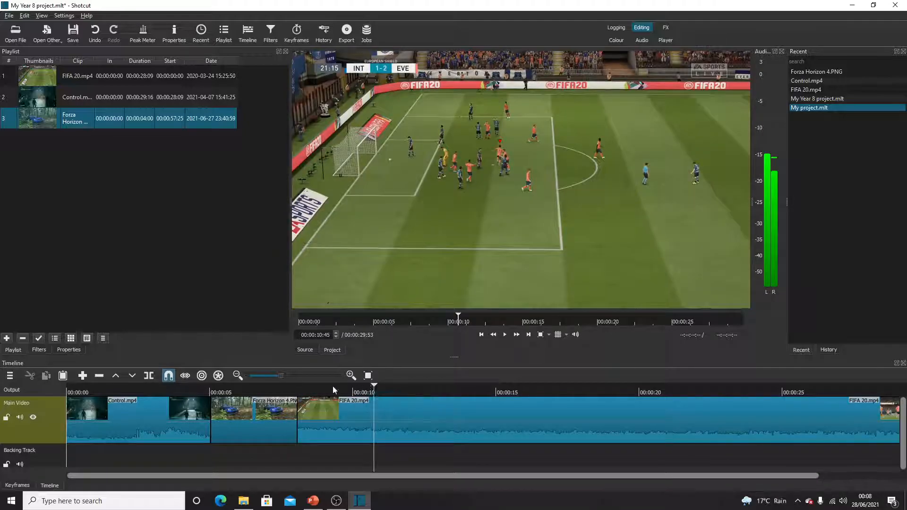
Play the Main Video track from 00:00:03:40 to review the transitions from Control through the image into FIFA 20.
{"action": "left_click_drag", "start_coordinate": [373, 388], "coordinate": [172, 394]}
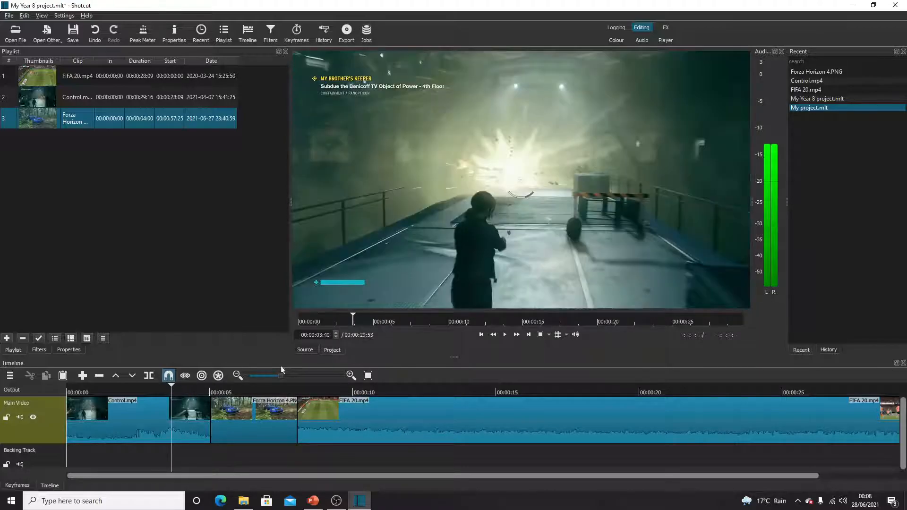
{"action": "left_click", "coordinate": [505, 335]}
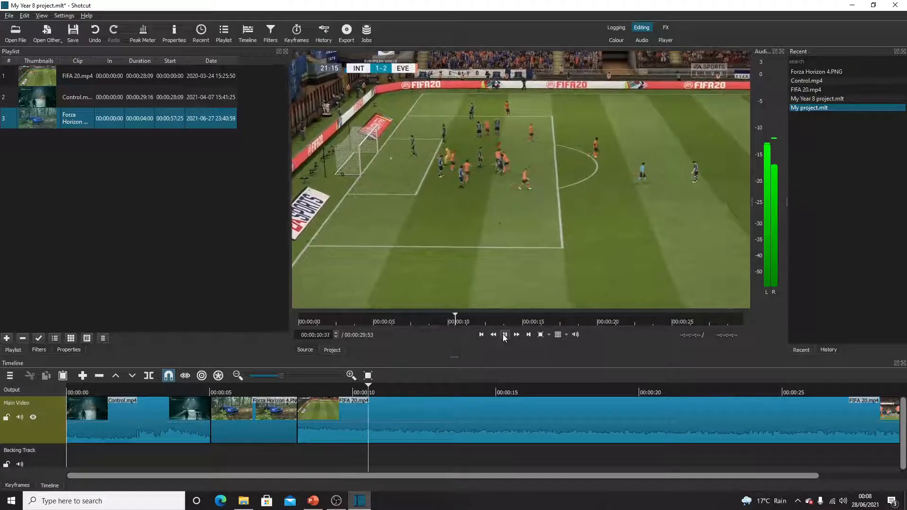
{"action": "left_click", "coordinate": [505, 335]}
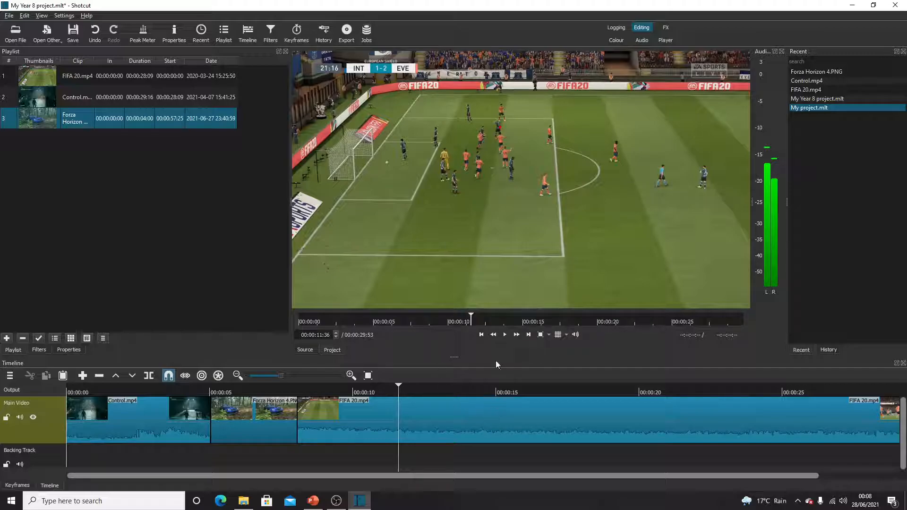
{"action": "left_click", "coordinate": [336, 501]}
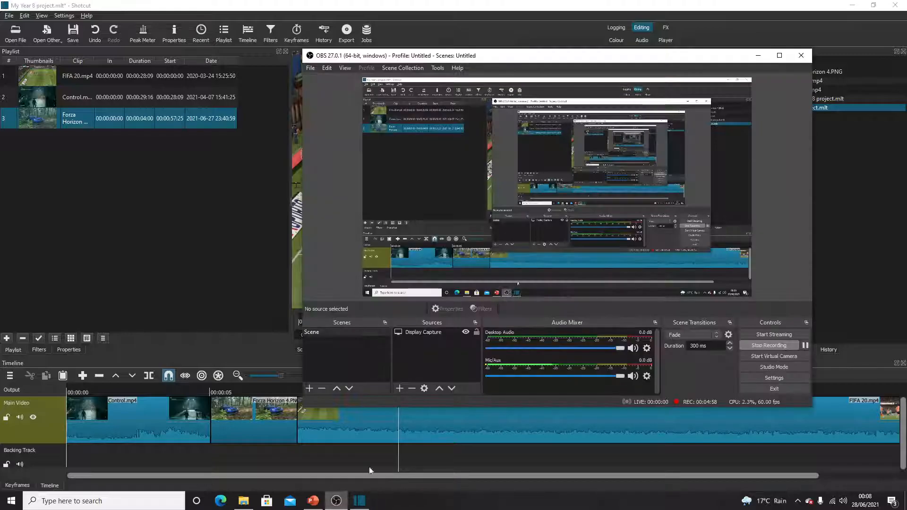